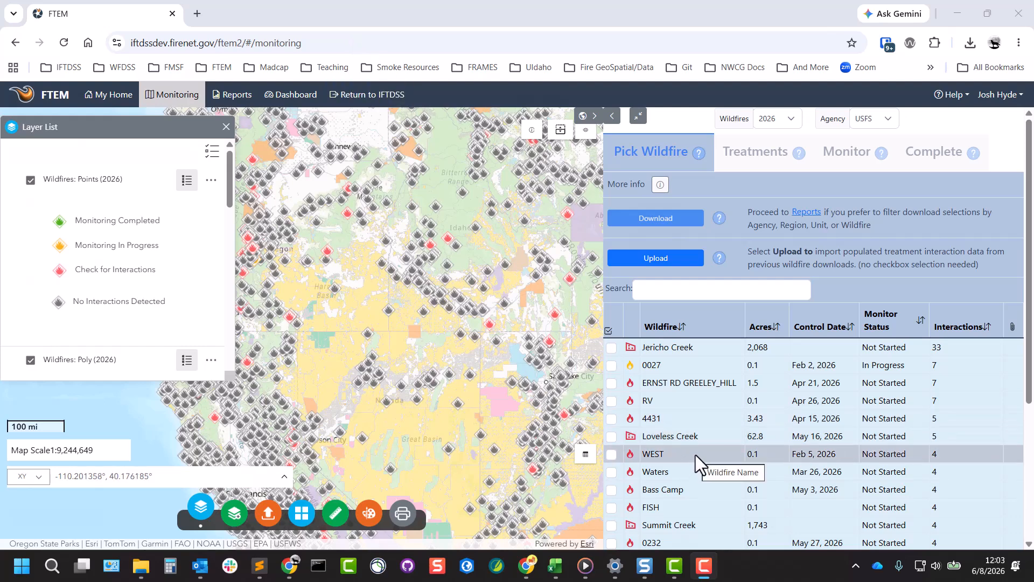
Review the WEST wildfire's treatment interactions, then mark WEST for download in the wildfire list
click(695, 456)
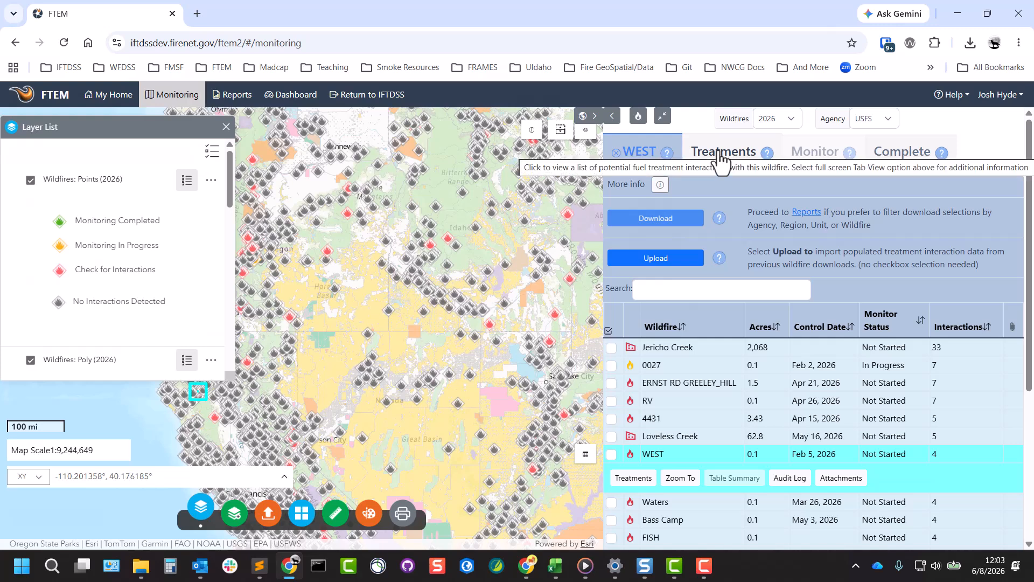
click(720, 159)
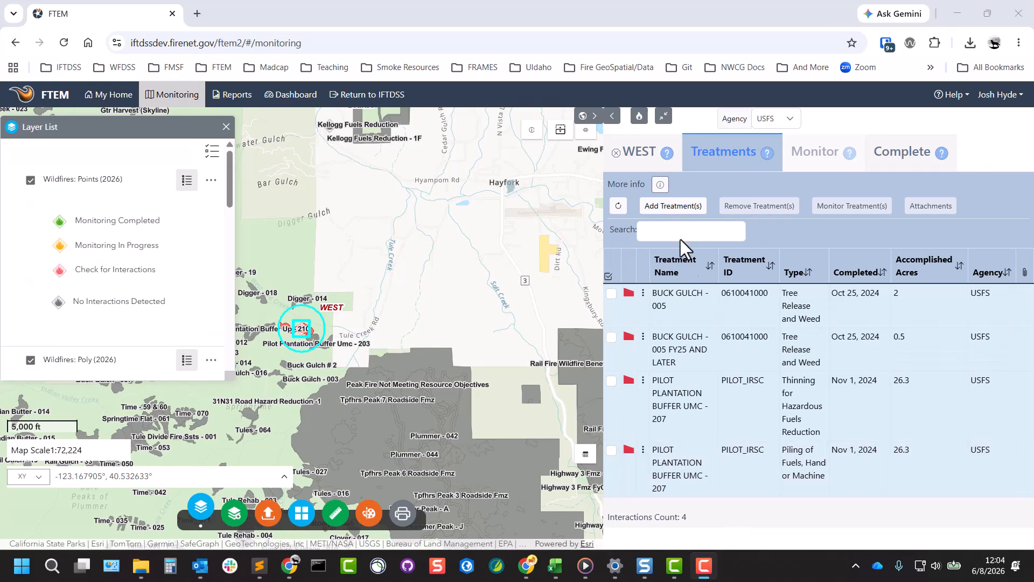
click(642, 154)
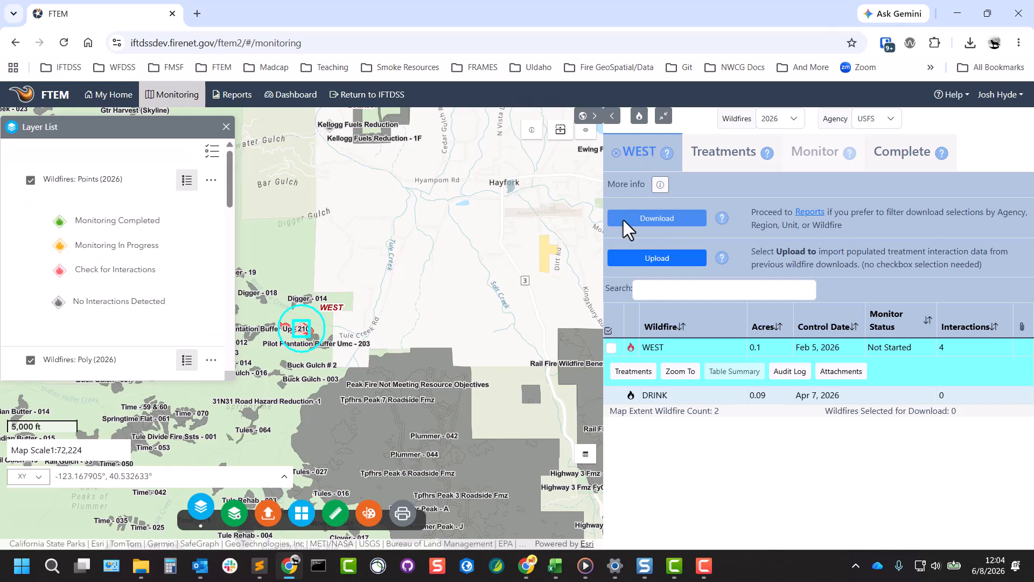
click(611, 348)
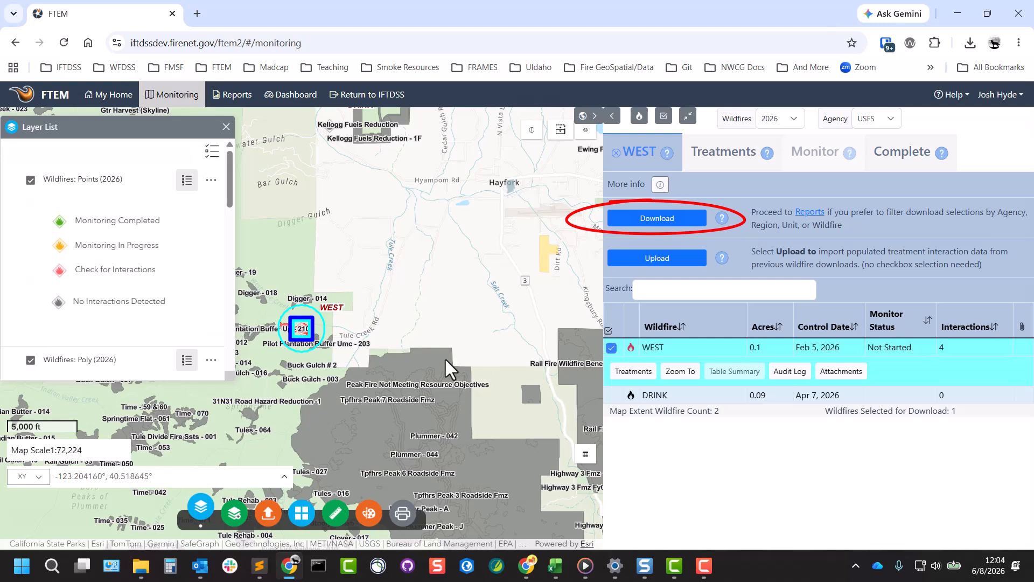
Open the Bass Camp wildfire's treatment interactions and return to the wildfire list
scroll(446, 358, down, 2)
scroll(446, 358, down, 2)
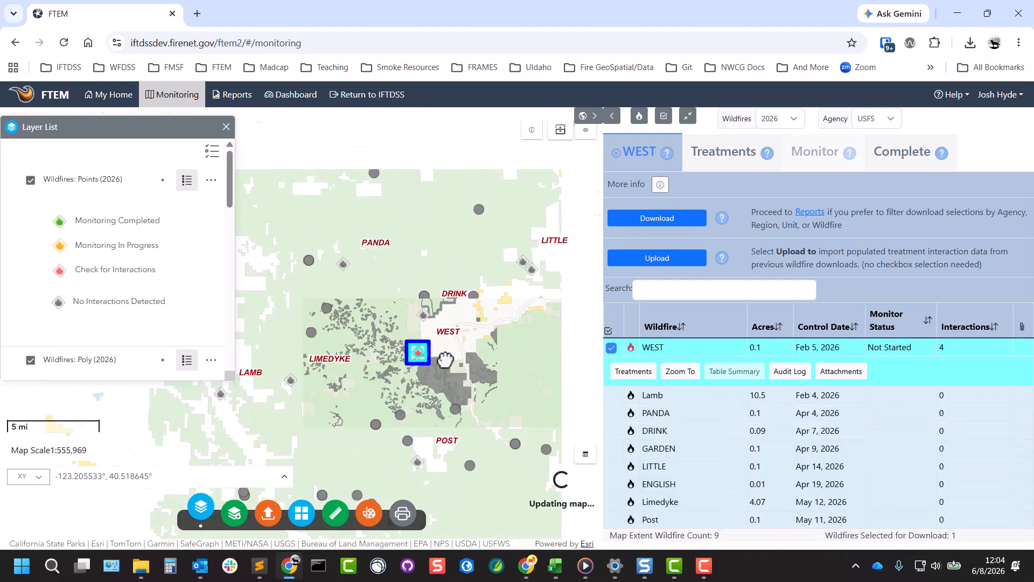
scroll(490, 403, down, 2)
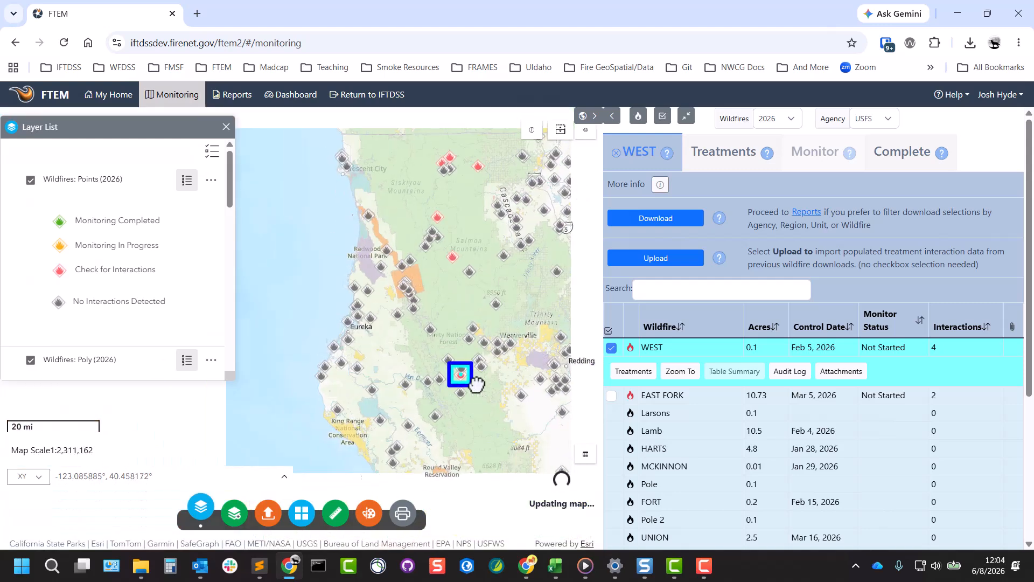
drag(517, 402, 293, 302)
drag(472, 319, 501, 360)
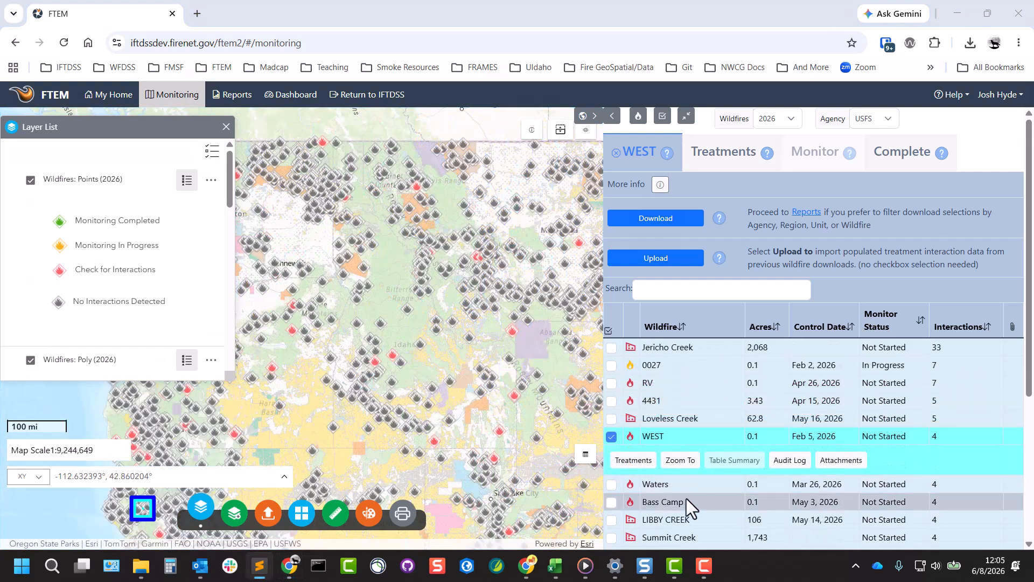
click(687, 501)
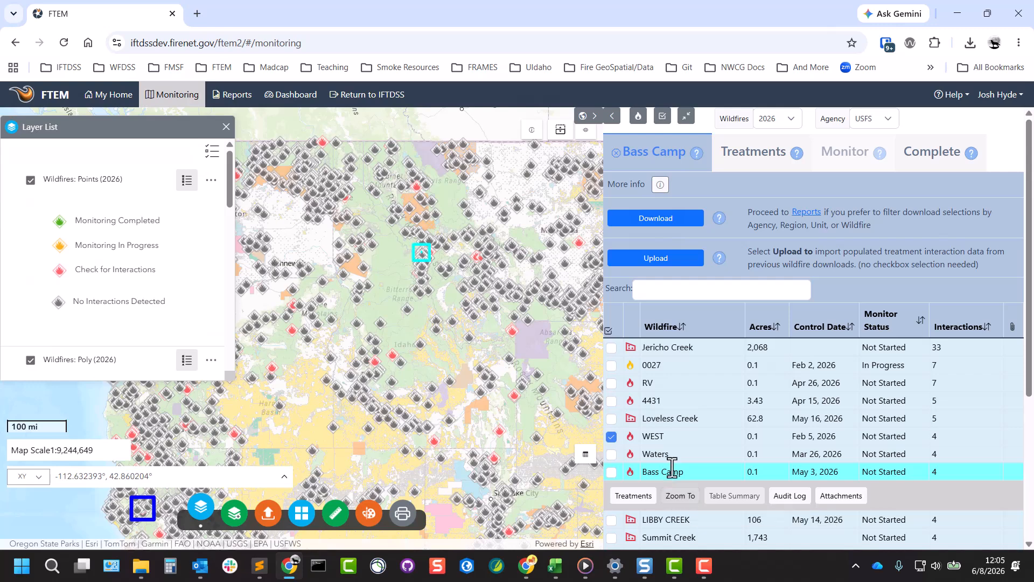
click(748, 157)
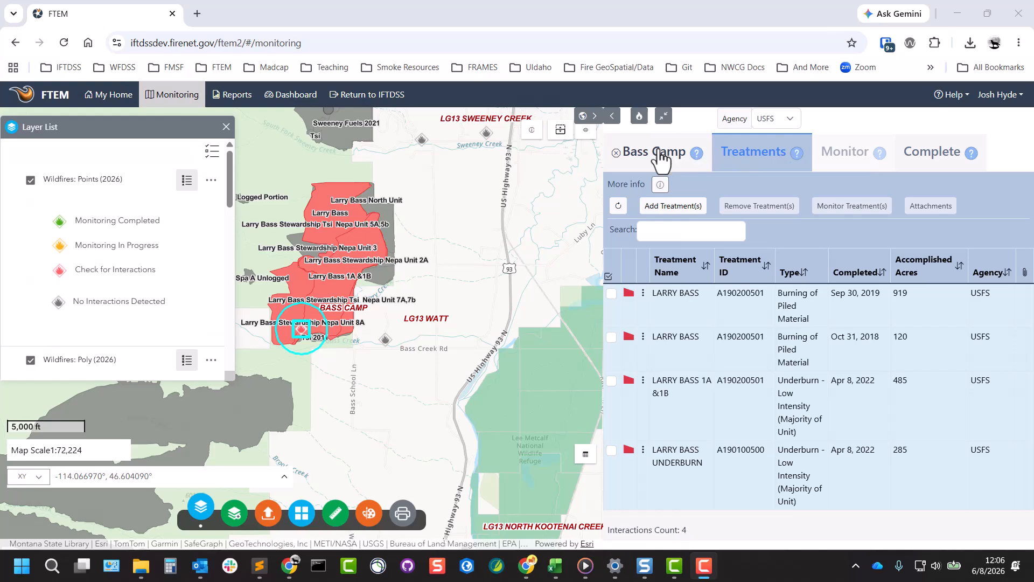
click(660, 156)
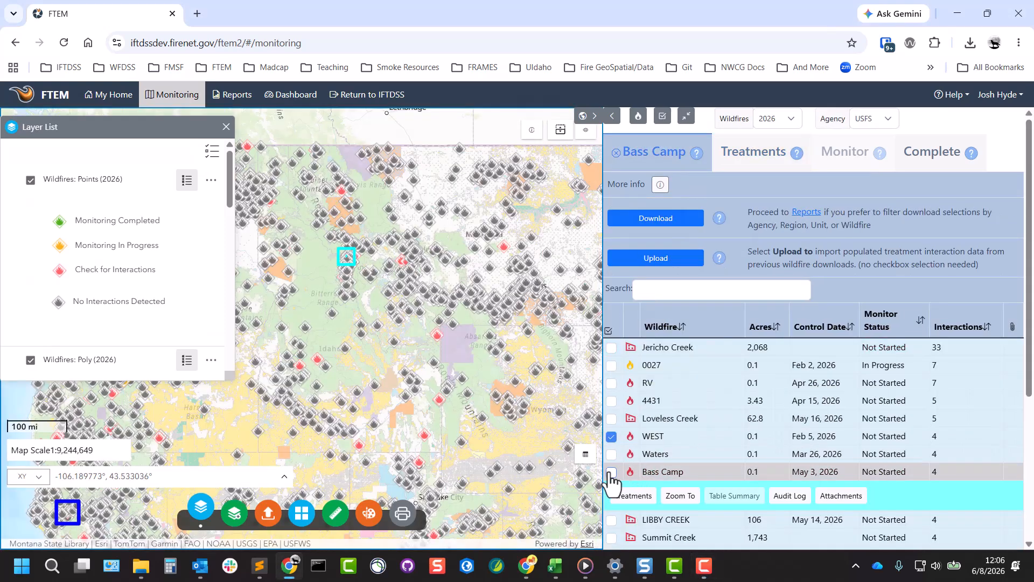
Mark the Bass Camp and Summit Creek wildfires for download
click(611, 472)
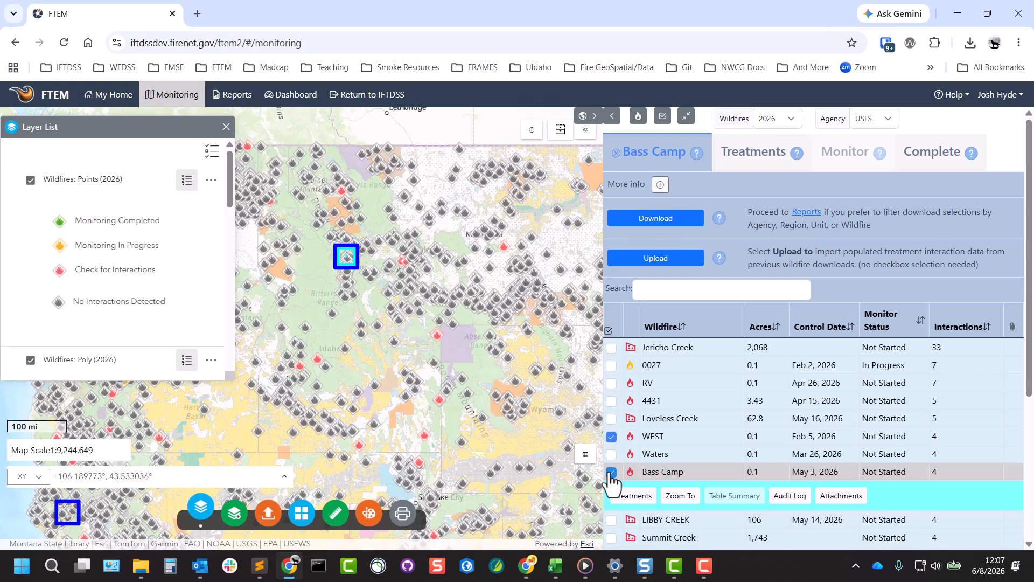
scroll(614, 477, down, 1)
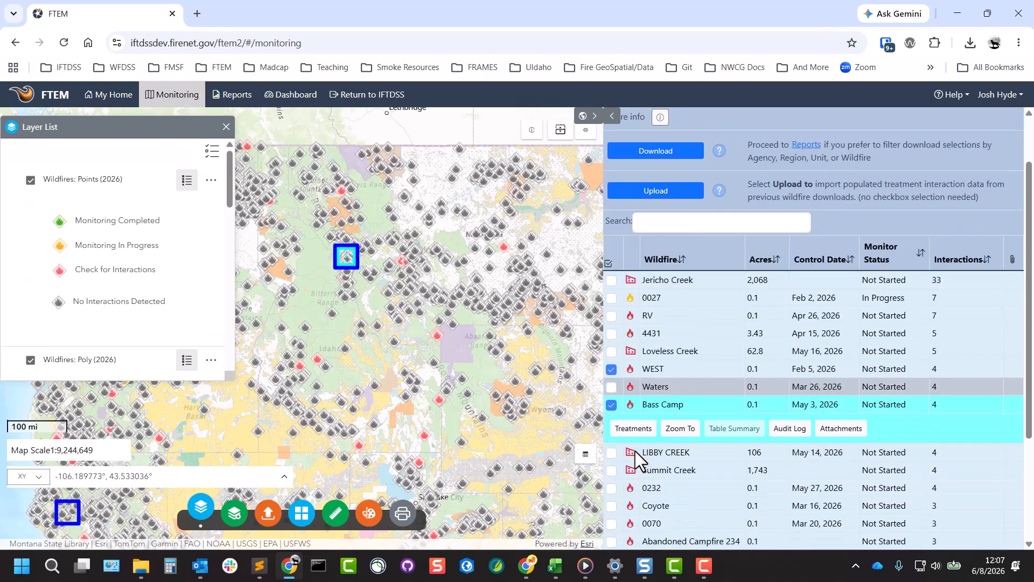
click(612, 470)
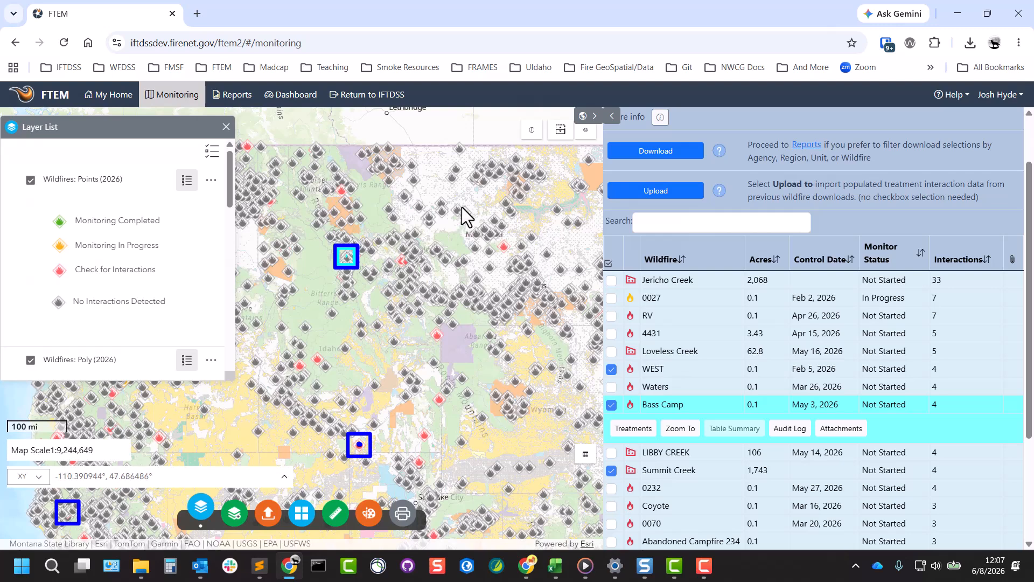
Download the batch monitoring spreadsheet for the marked wildfires and save it to the Desktop with the default name
drag(460, 218, 464, 414)
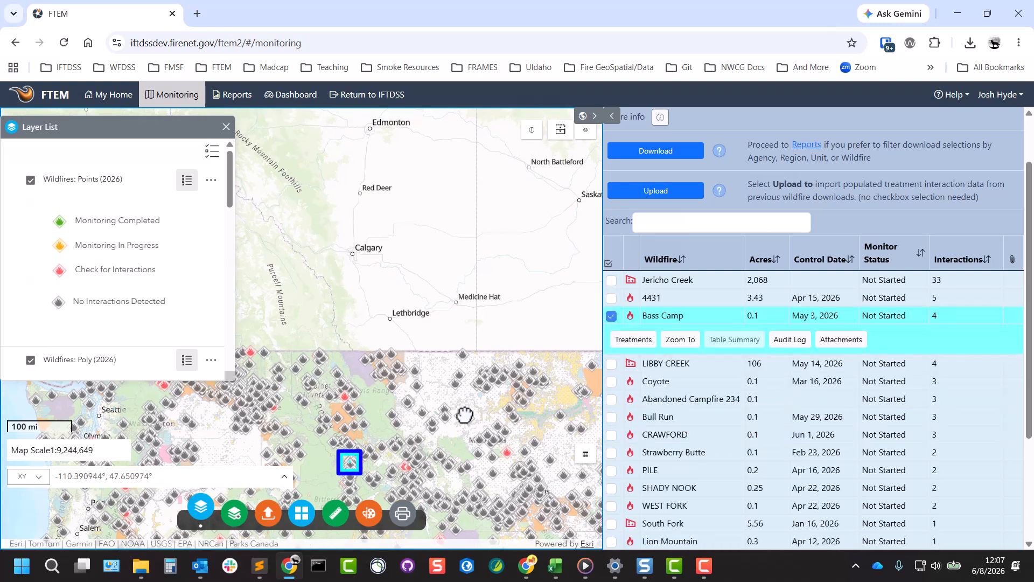
drag(461, 469, 545, 174)
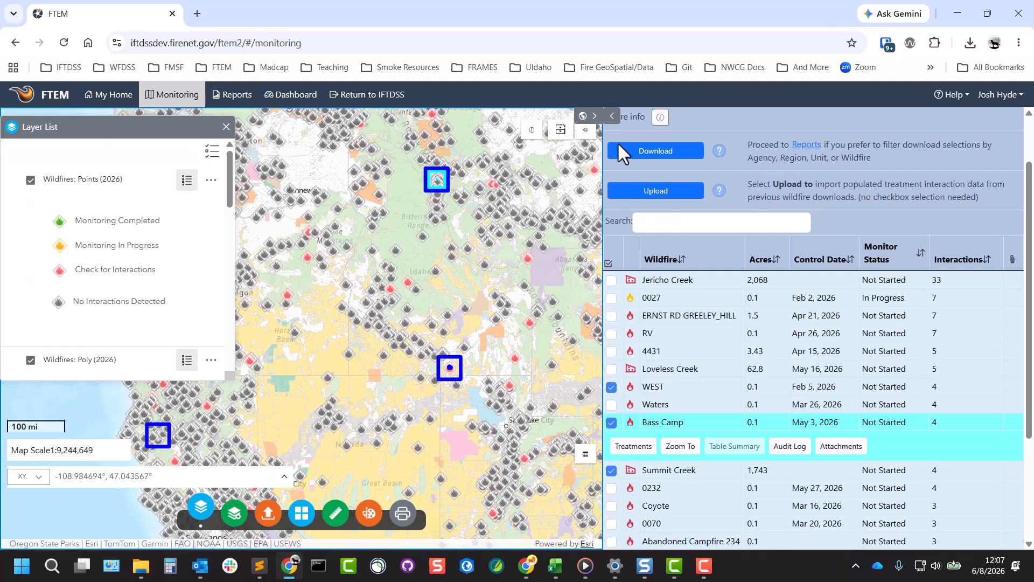
click(645, 152)
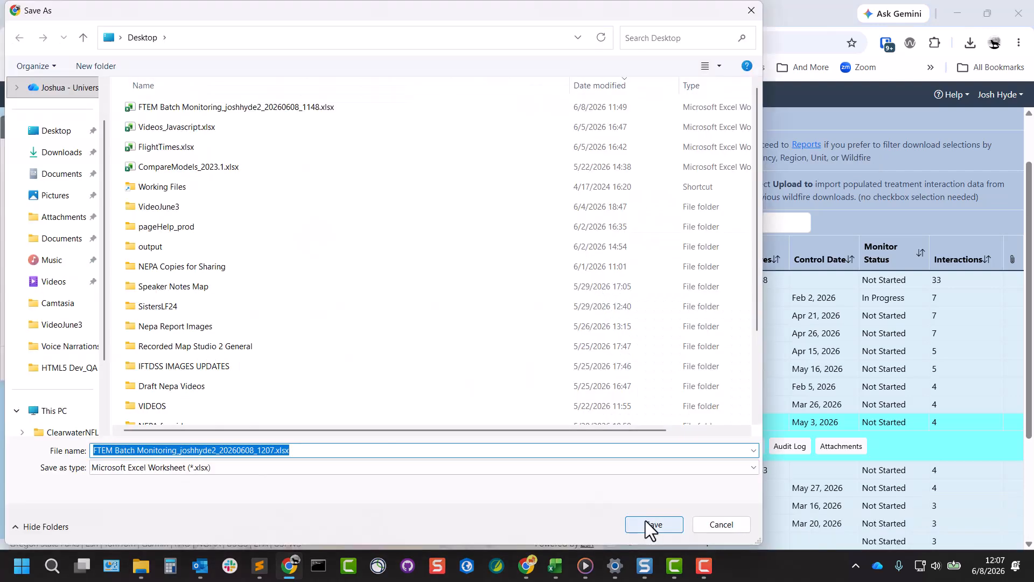
click(649, 524)
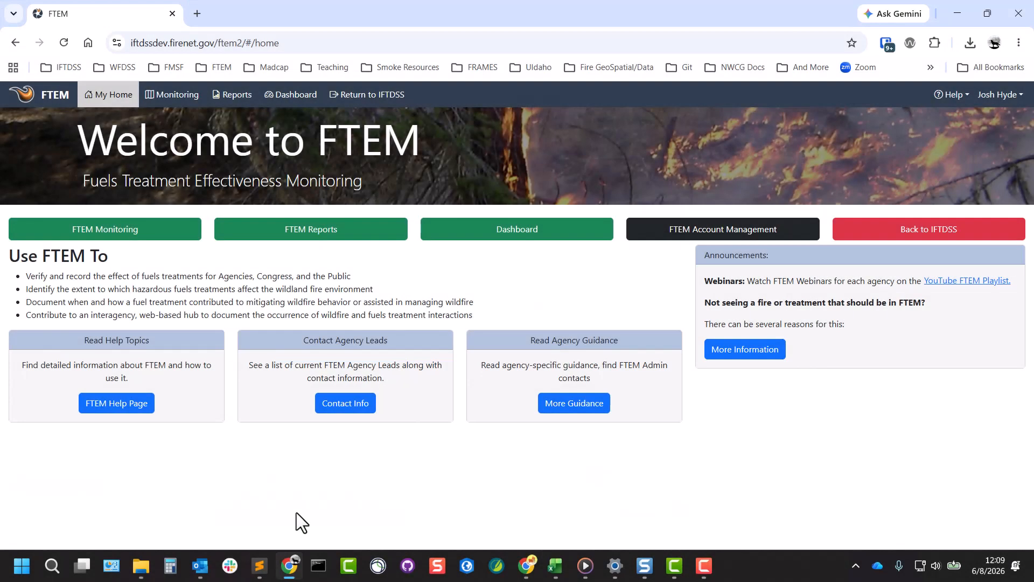
Open FTEM Reports and choose the Batch Monitoring Spreadsheet report
click(288, 231)
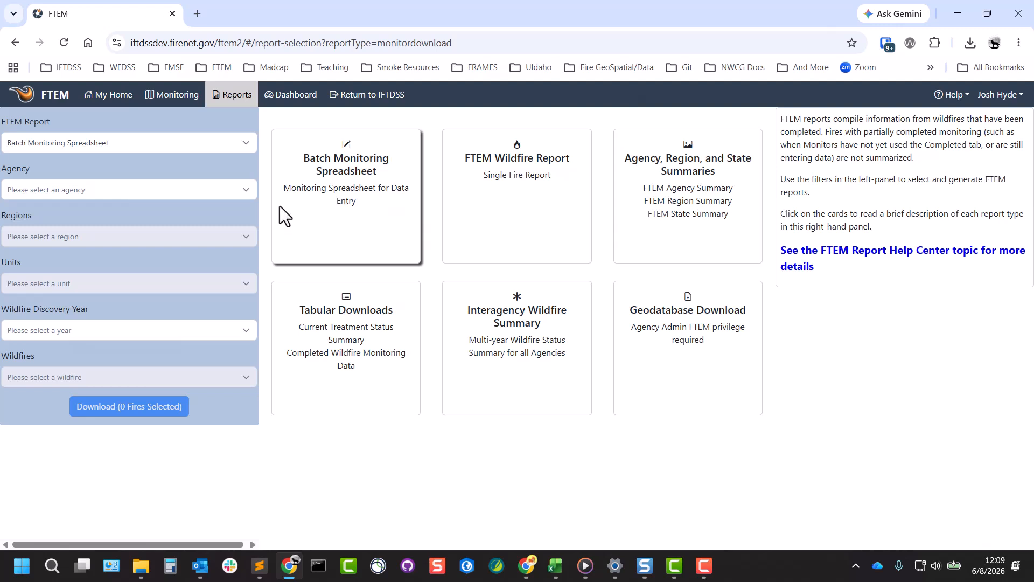
click(244, 143)
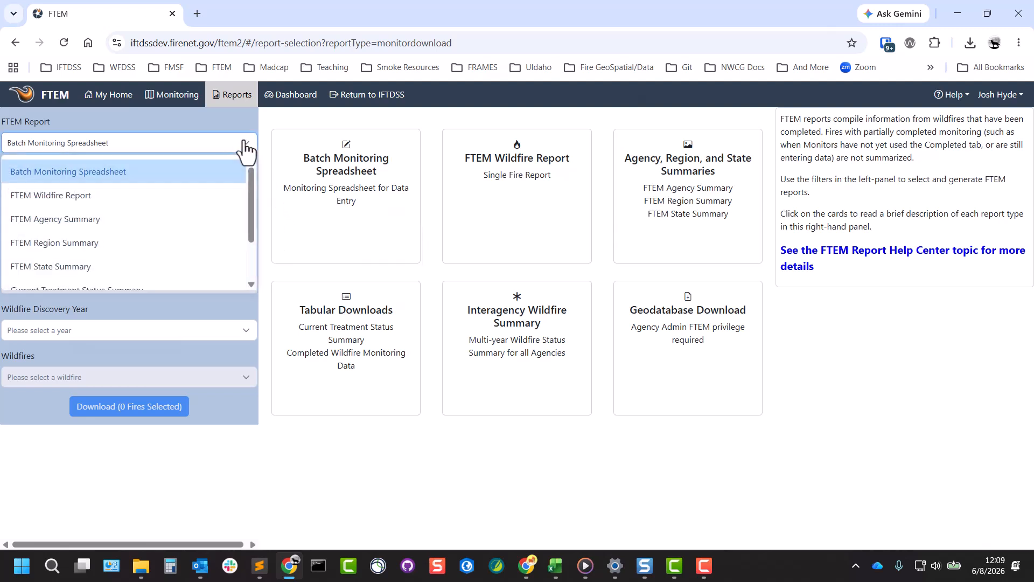
click(111, 171)
Set the report filters to agency USFS, region 05 and wildfire discovery year 2026
click(248, 192)
click(23, 313)
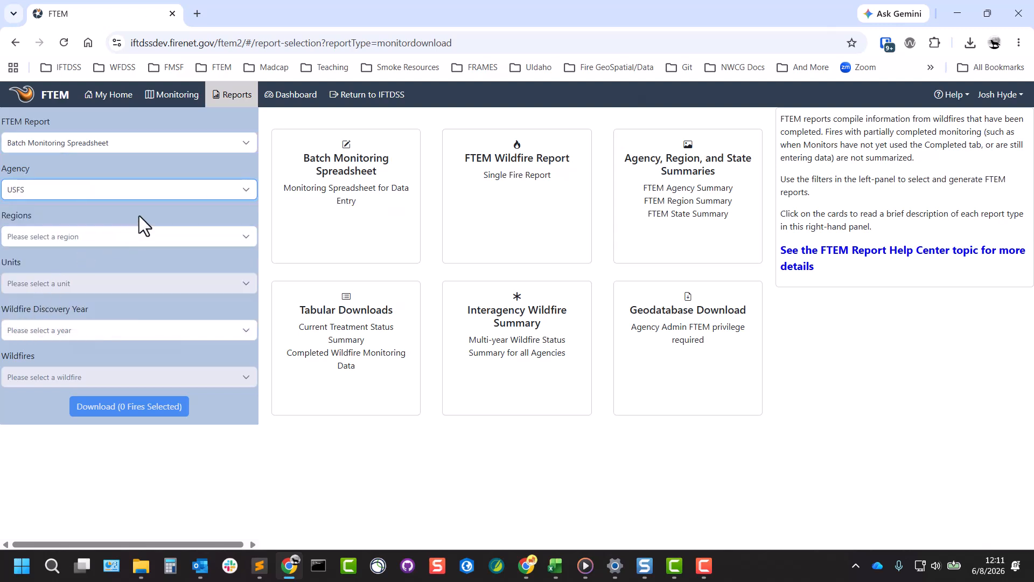
click(129, 236)
click(49, 374)
click(139, 224)
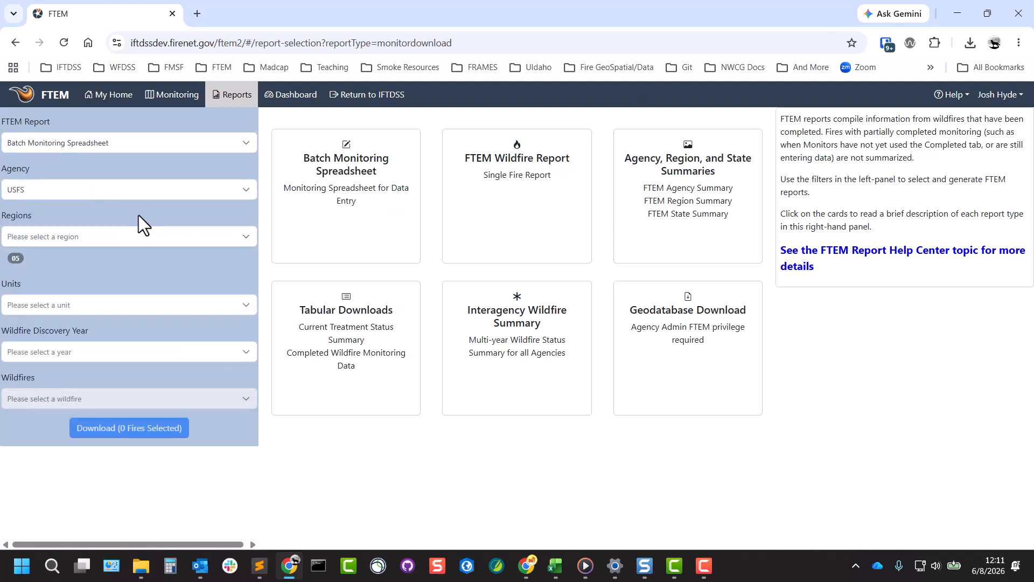
click(248, 356)
click(22, 399)
click(208, 362)
Select the BEAR SPRINGS, EAST FORK, 15E1 ABANDONED CAMPFIRE 6S24 and MORRIS wildfires and download their spreadsheet
click(248, 423)
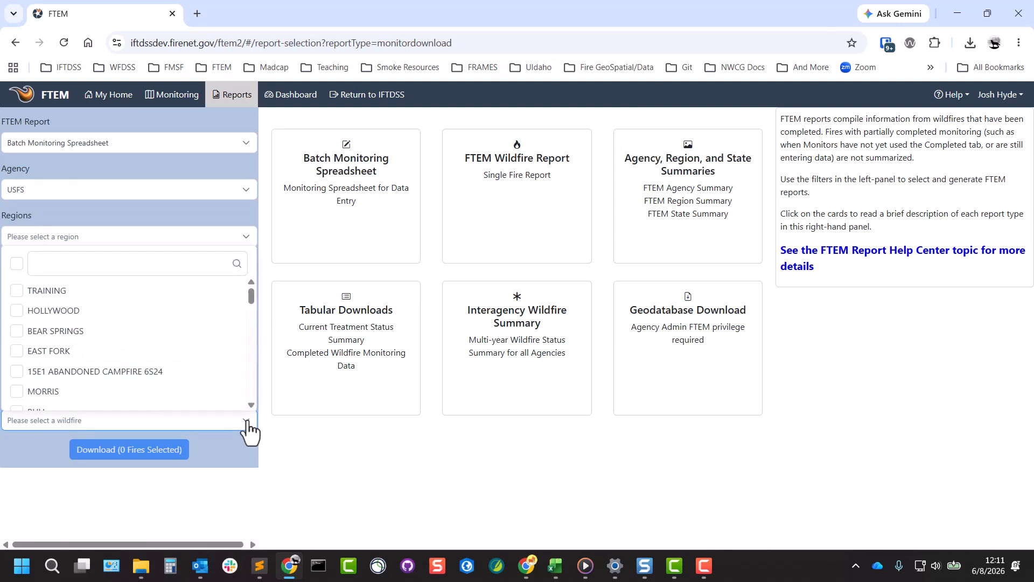
scroll(245, 350, down, 1)
click(17, 300)
click(17, 320)
click(17, 340)
click(17, 360)
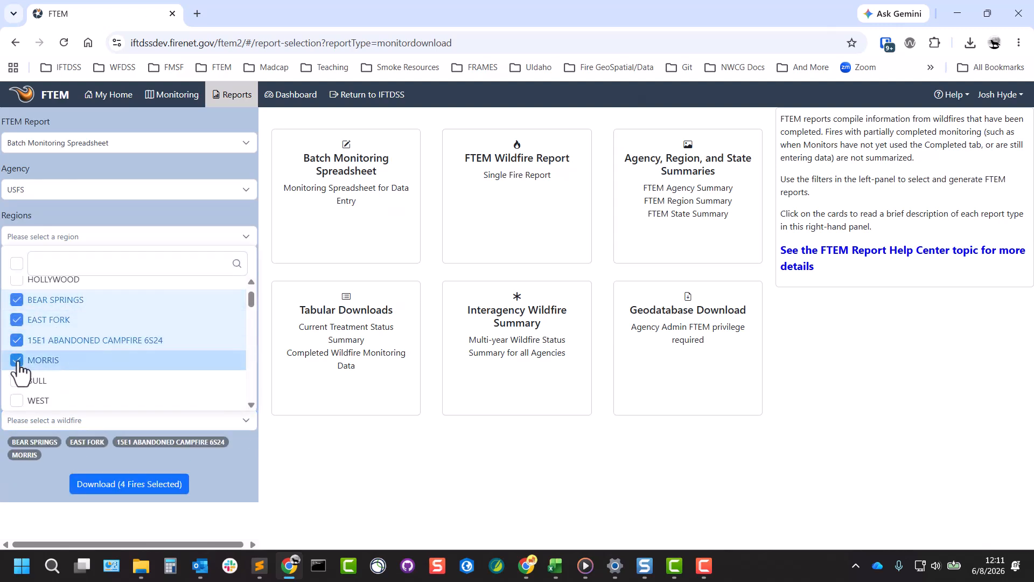
click(224, 480)
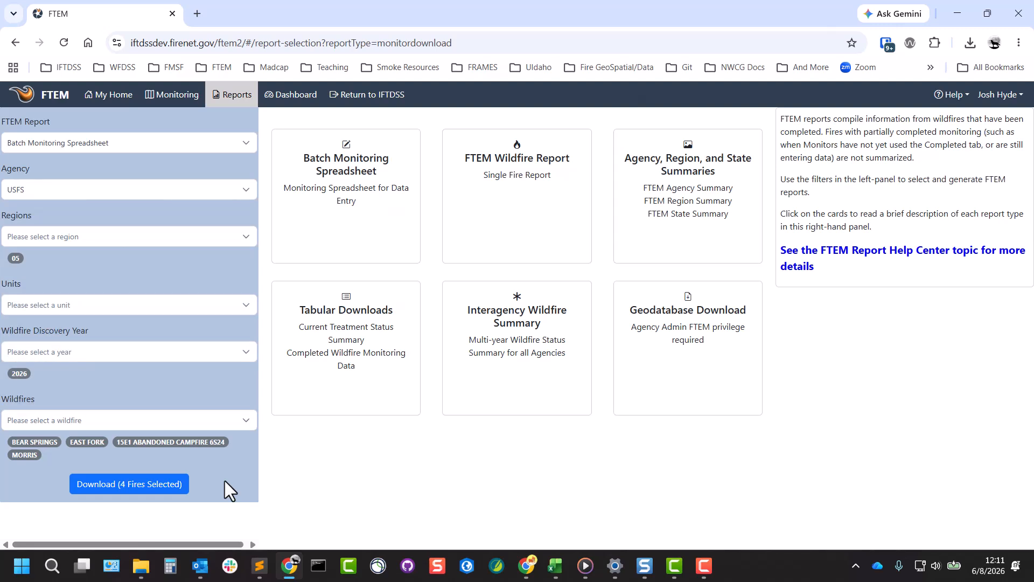
click(163, 485)
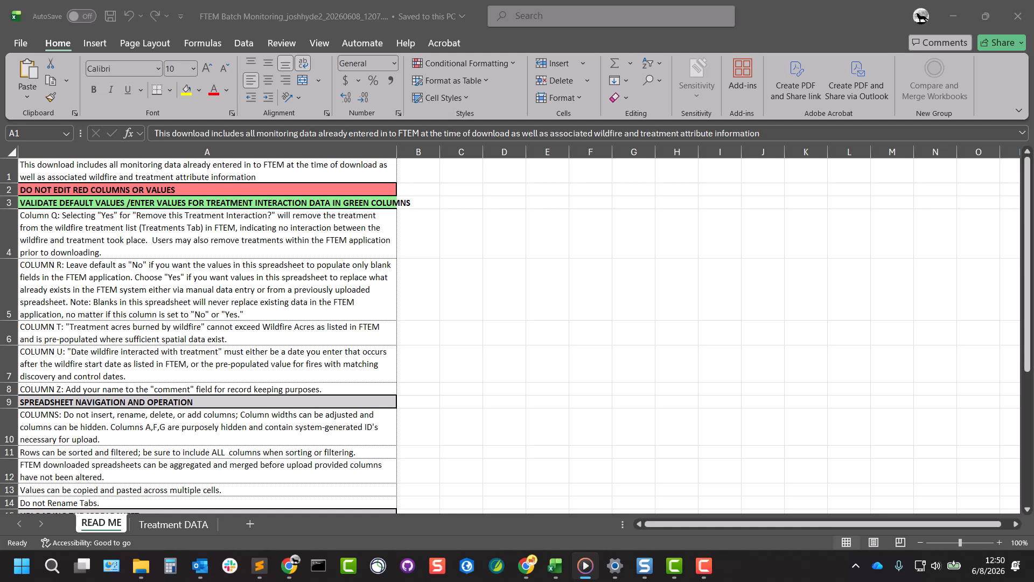
On the Treatment DATA sheet, set row 2's treatment and wildfire interaction details to 'Wildfire spotted into treatment'
click(174, 521)
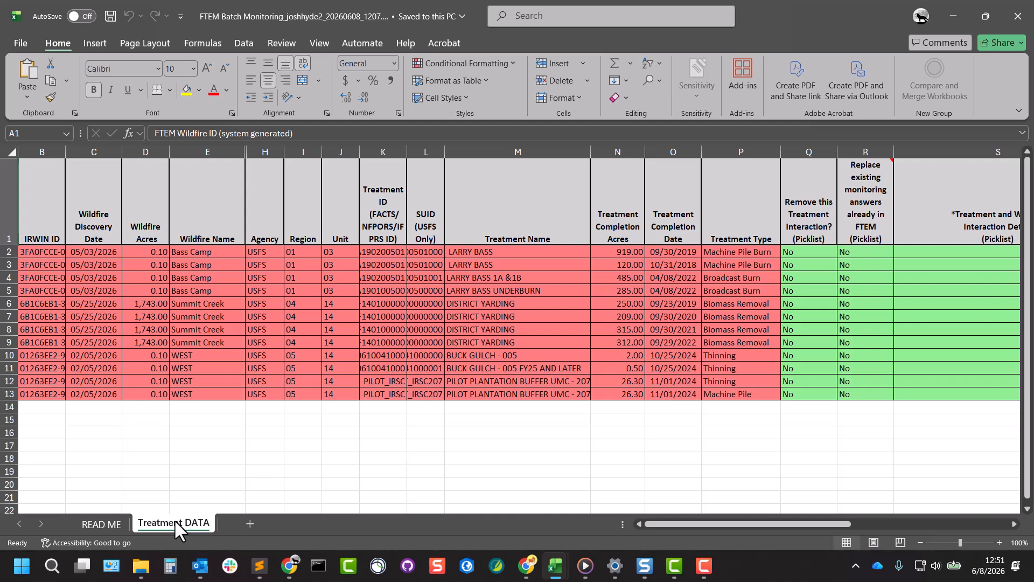
drag(779, 519, 890, 519)
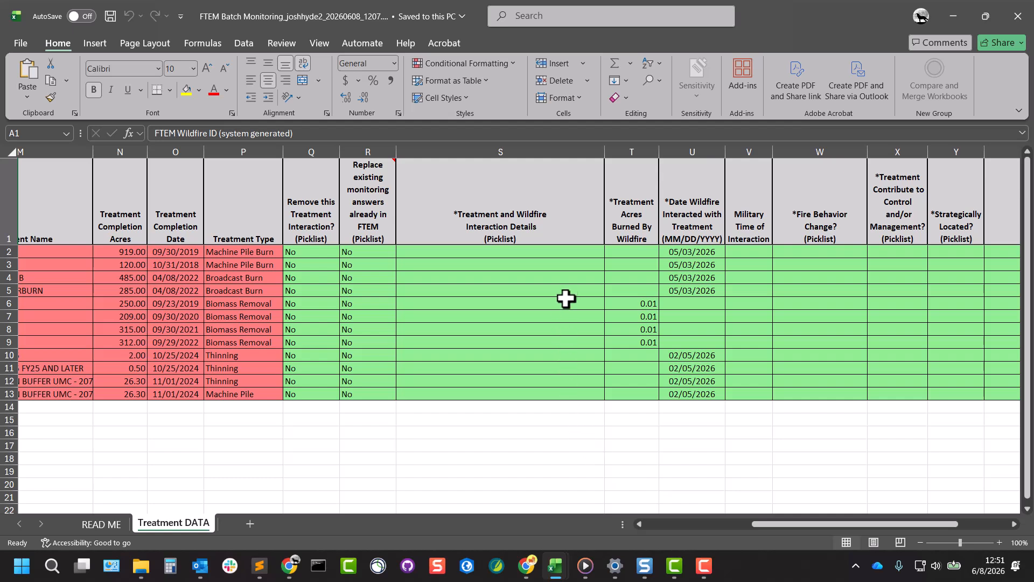
click(578, 251)
click(610, 253)
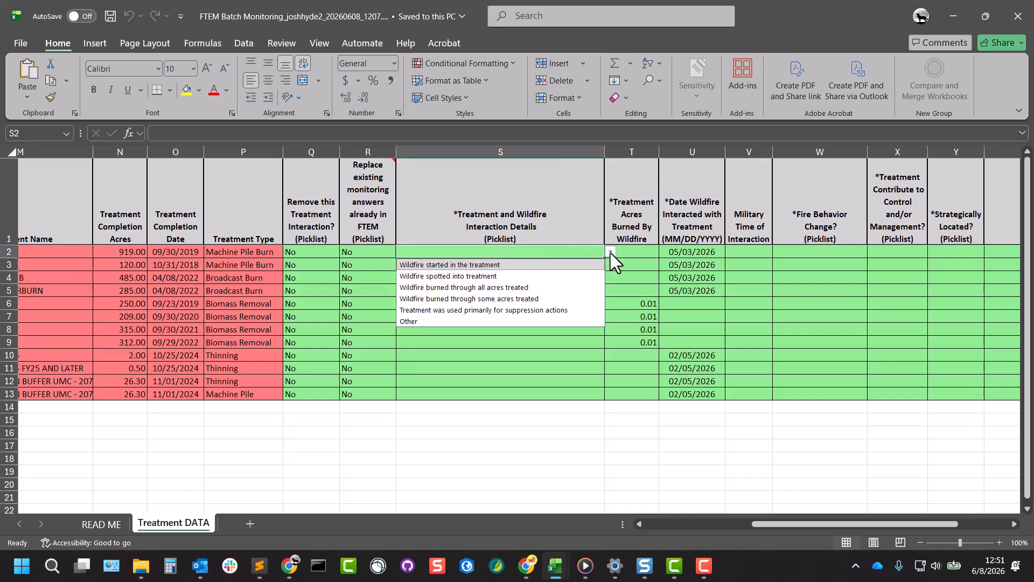
click(570, 268)
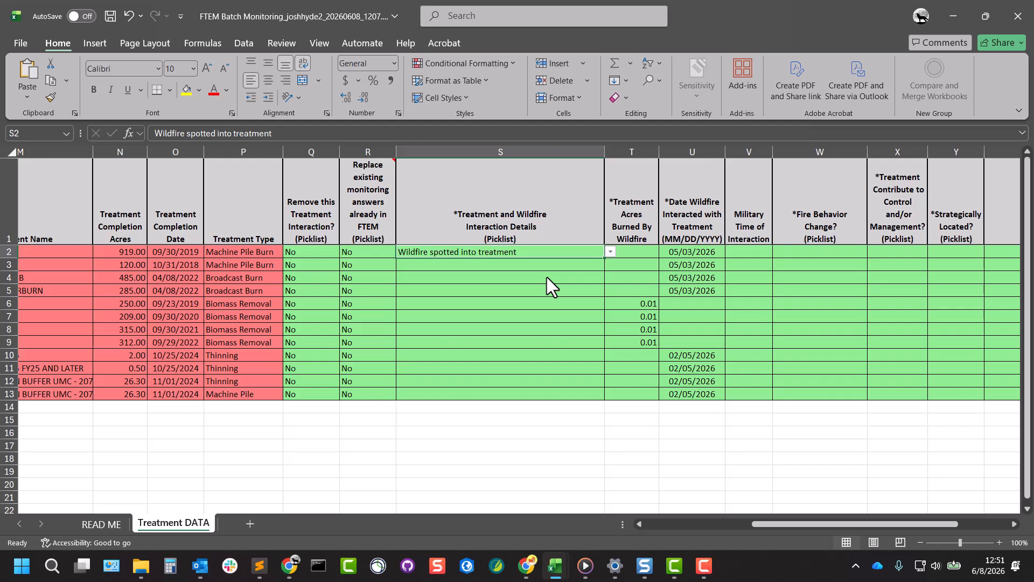
click(335, 278)
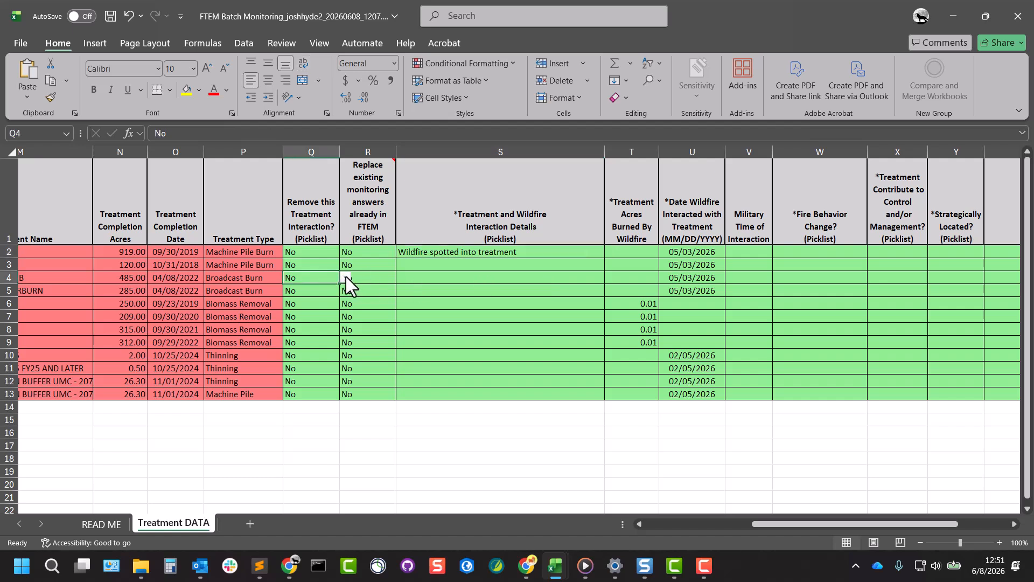
click(346, 276)
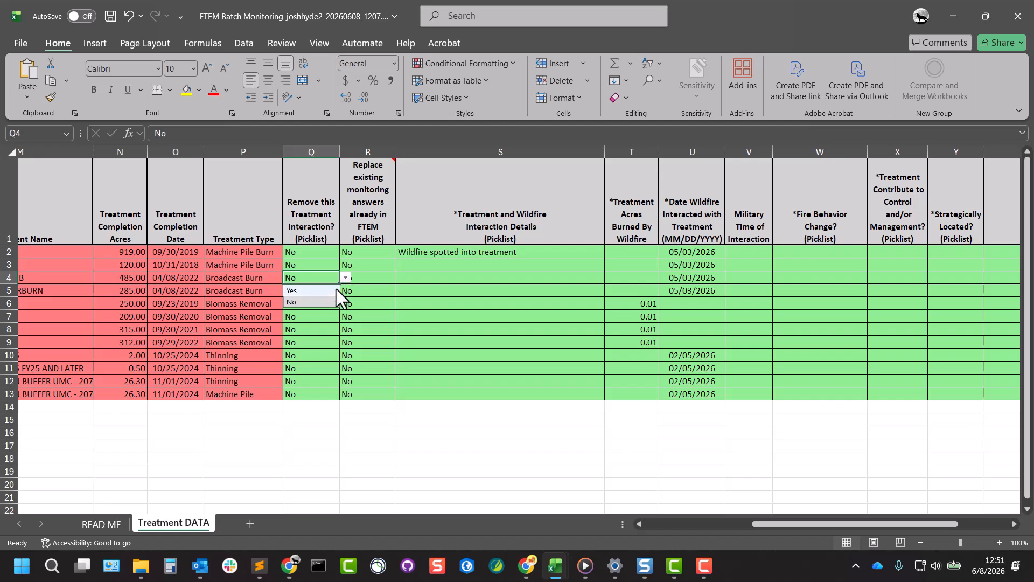
key(Escape)
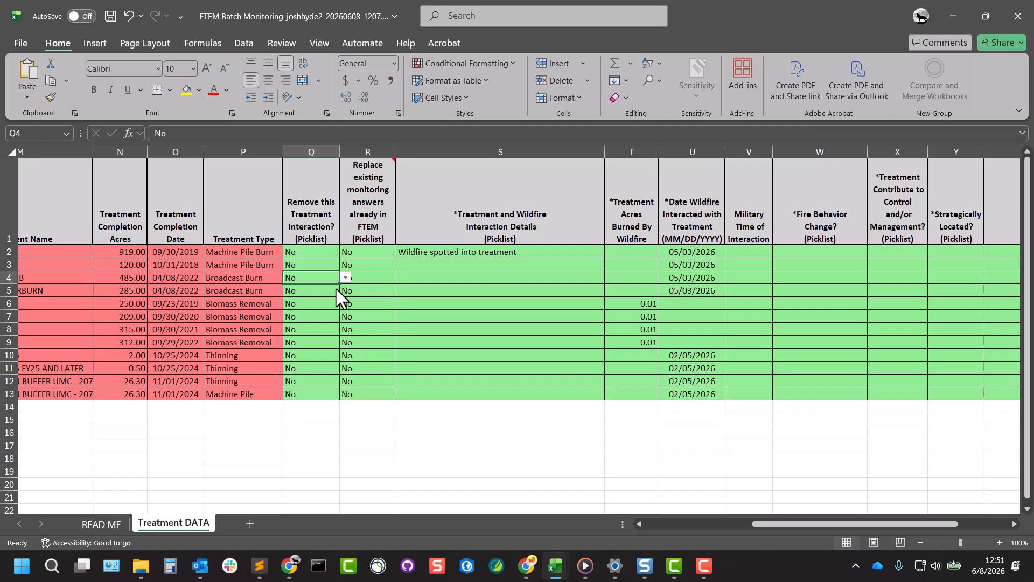
Open the row 4 'Replace existing monitoring answers' picklist and read that column's explanatory note
click(383, 277)
click(402, 279)
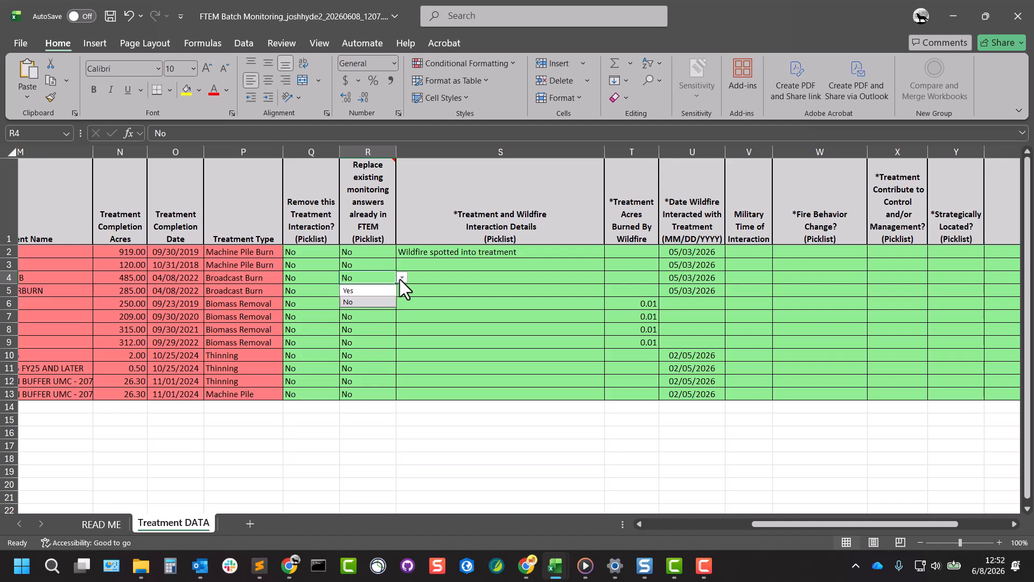
click(400, 279)
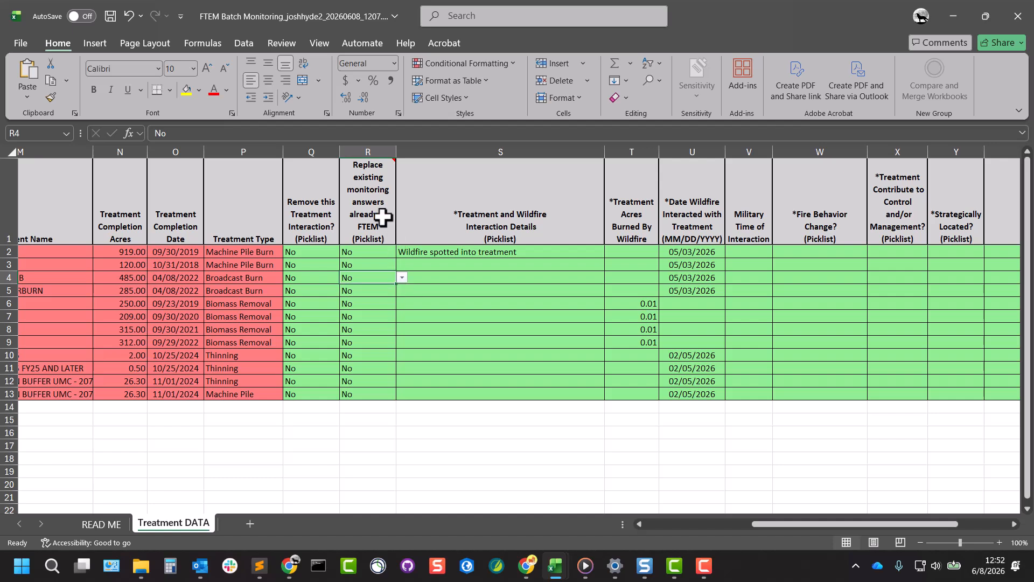
mouse_move(374, 210)
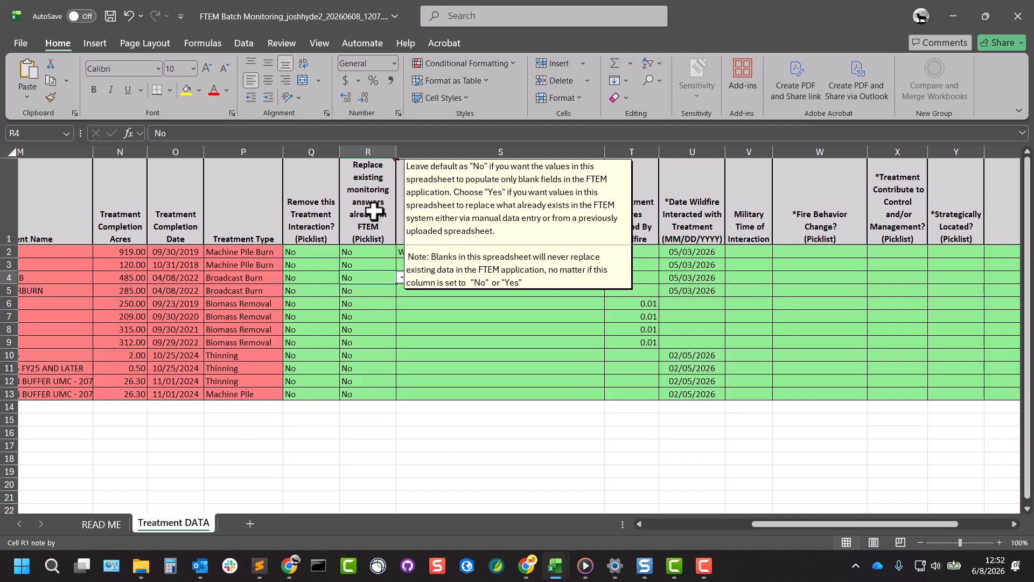
Try to enter 4/23/26 as the date the wildfire interacted with the row 7 treatment, then cancel
scroll(505, 430, right, 3)
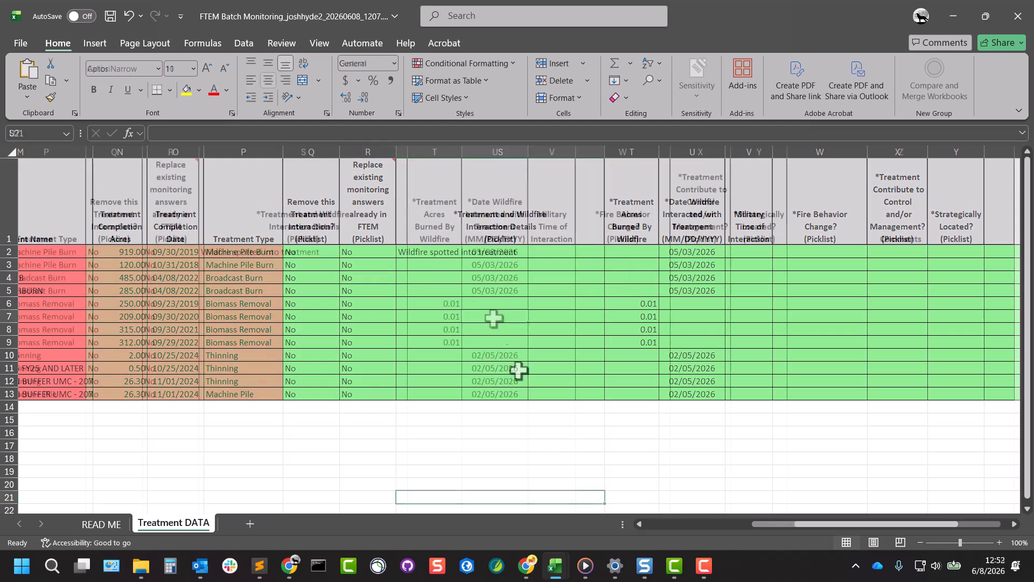
double_click(494, 319)
text(4/2)
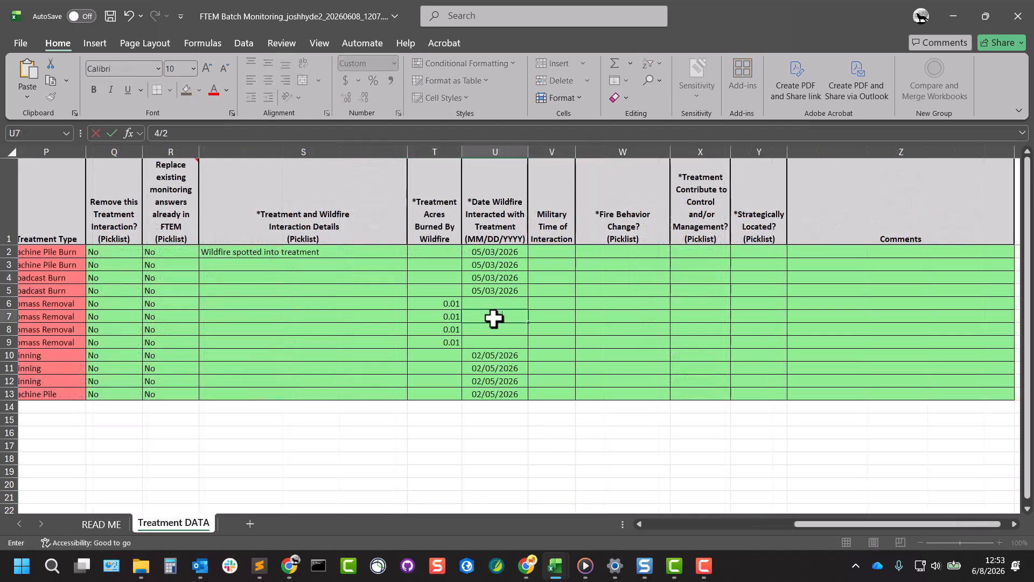
text(3/26)
click(536, 317)
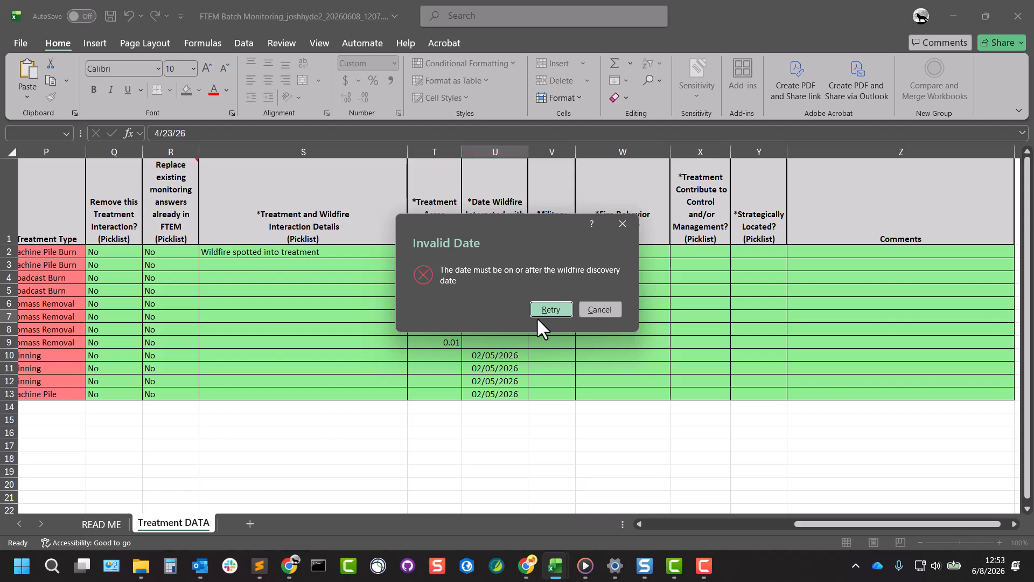
click(602, 309)
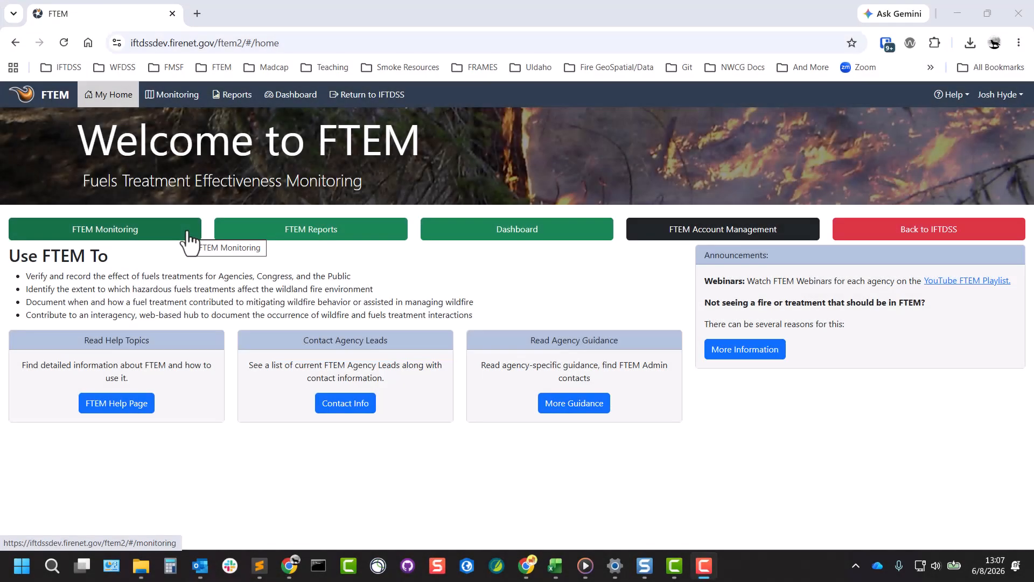
In FTEM Monitoring, upload the filled batch monitoring spreadsheet and submit the listed wildfires as completed
click(187, 232)
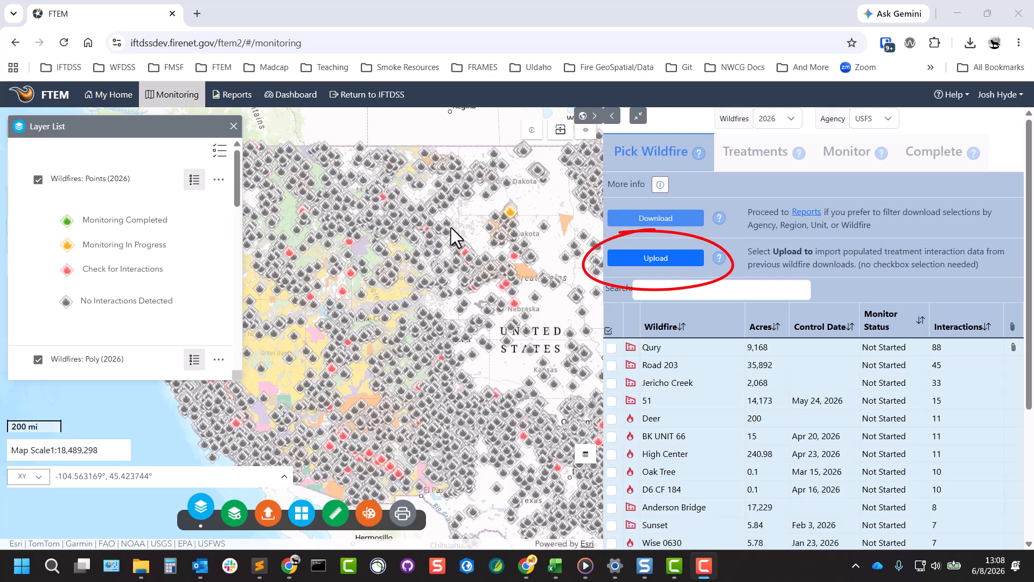
click(654, 259)
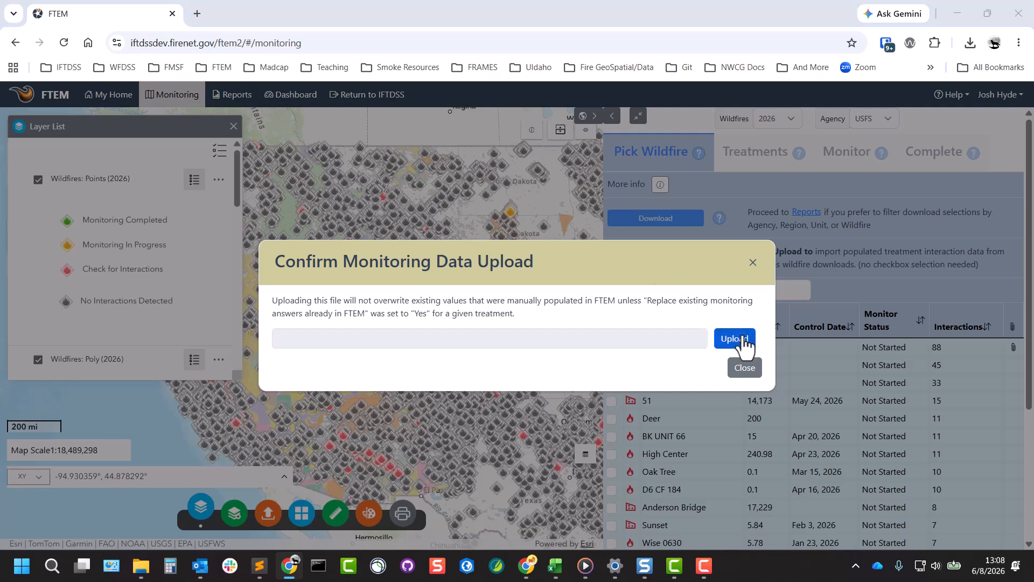
double_click(348, 107)
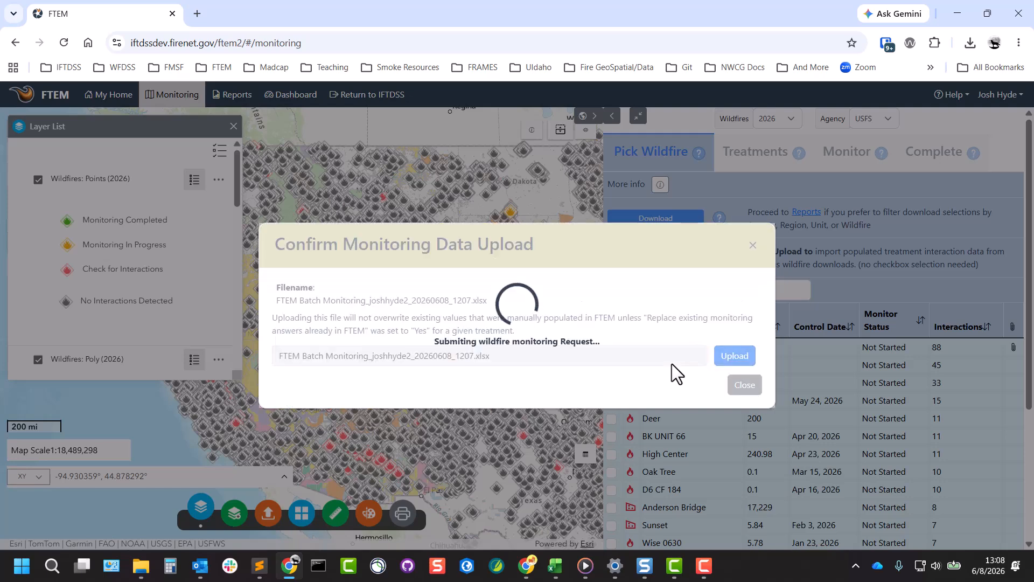
click(746, 384)
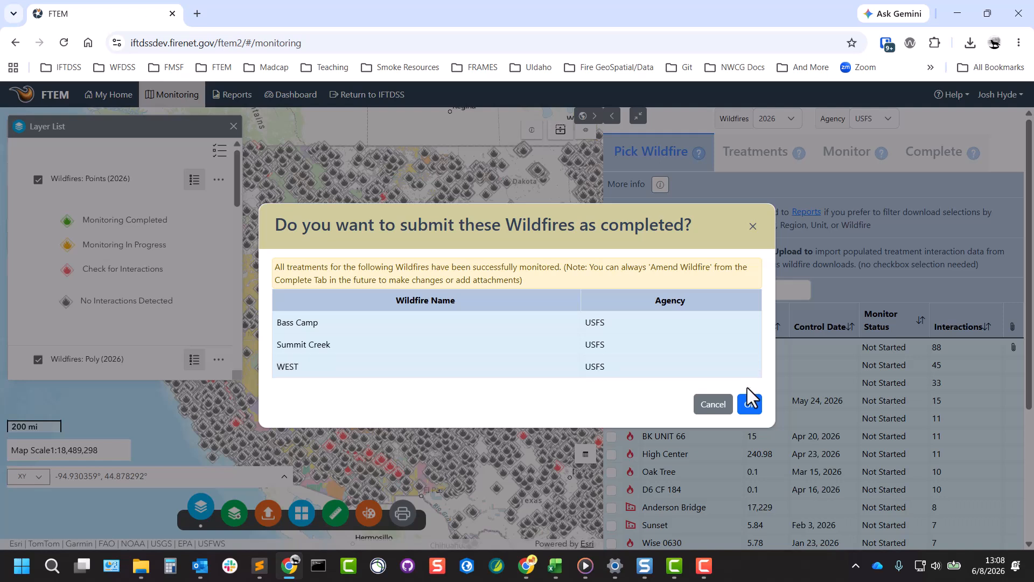
click(750, 406)
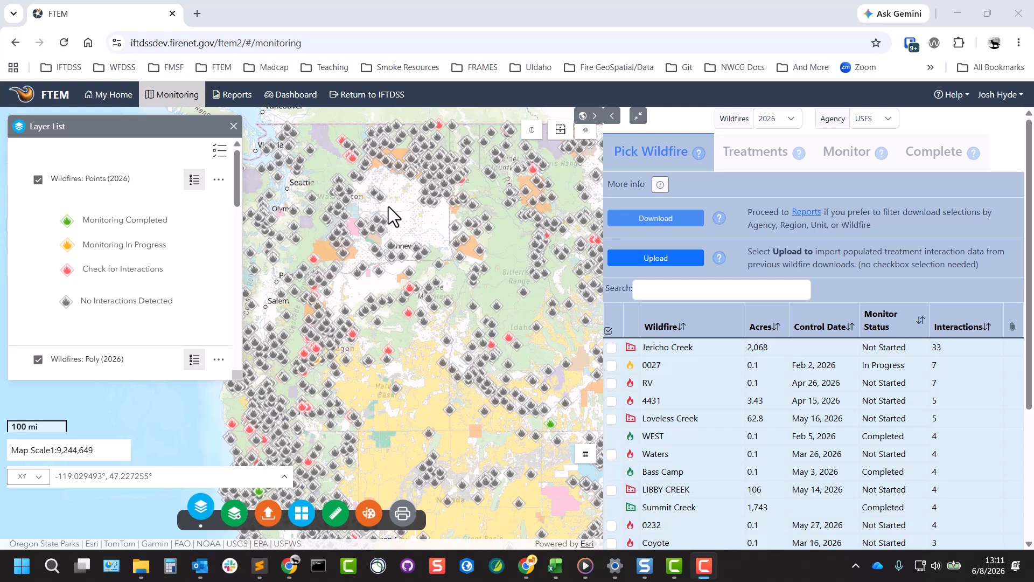
Open the Help Center and expand the FTEM, FTEM Monitoring and FTEM Batch Monitoring help topics
click(954, 95)
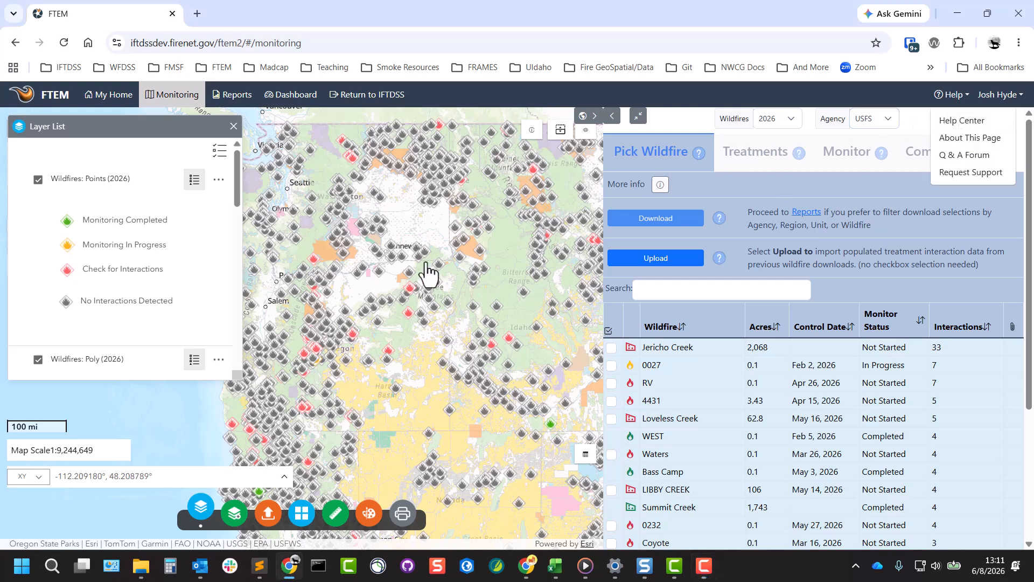
scroll(70, 365, down, 2)
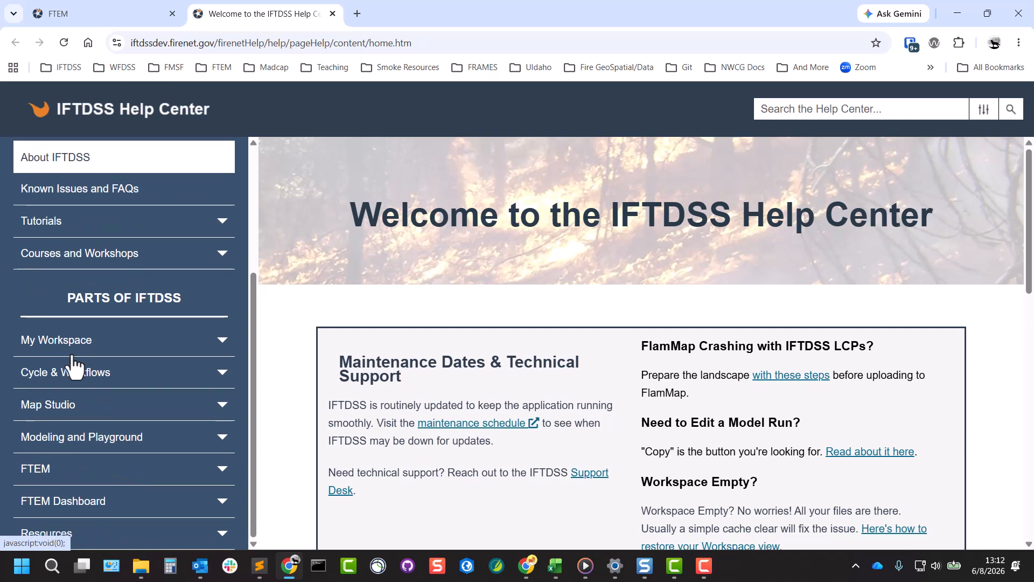
click(83, 468)
scroll(86, 474, down, 3)
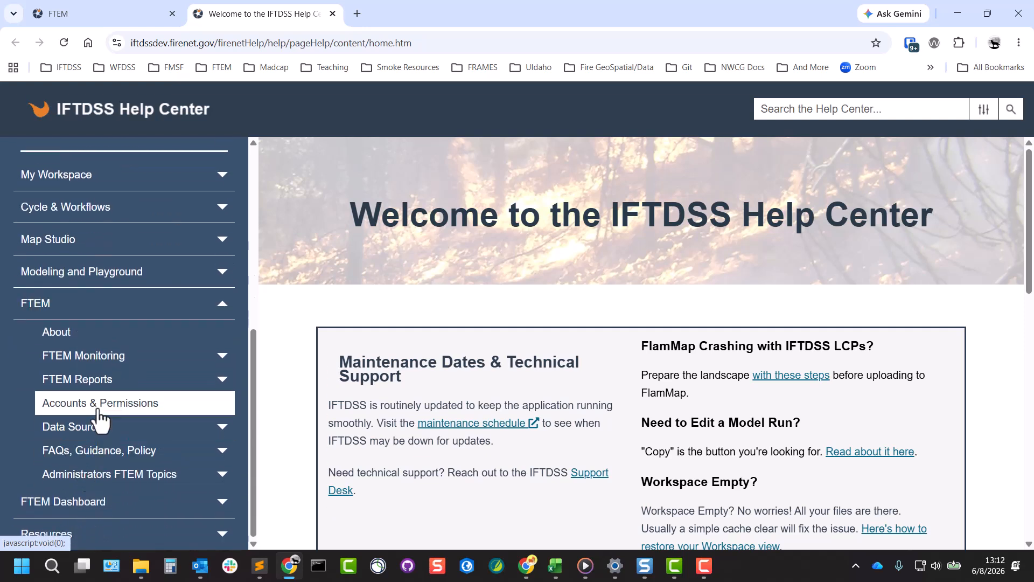
click(110, 358)
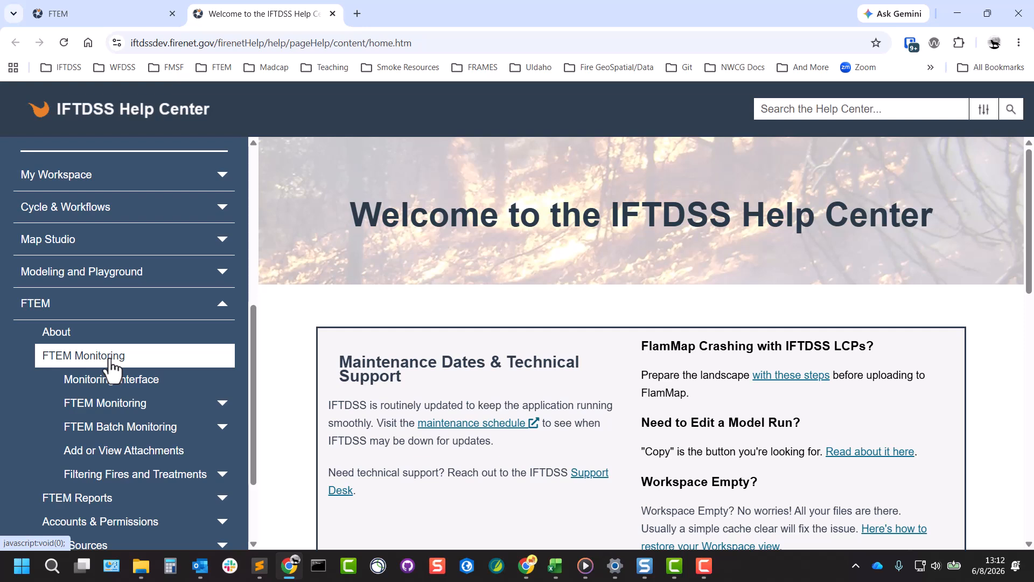
click(153, 434)
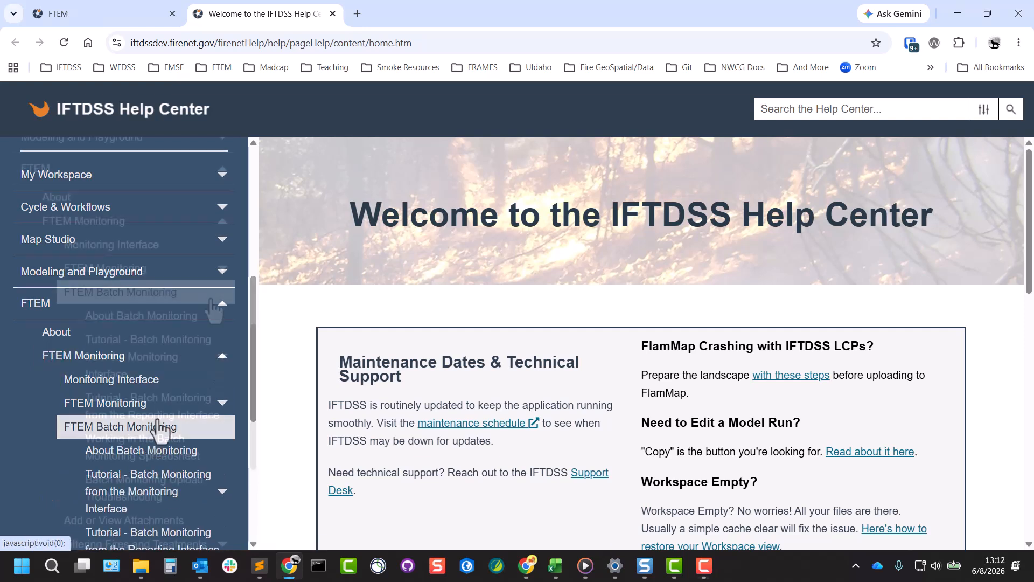